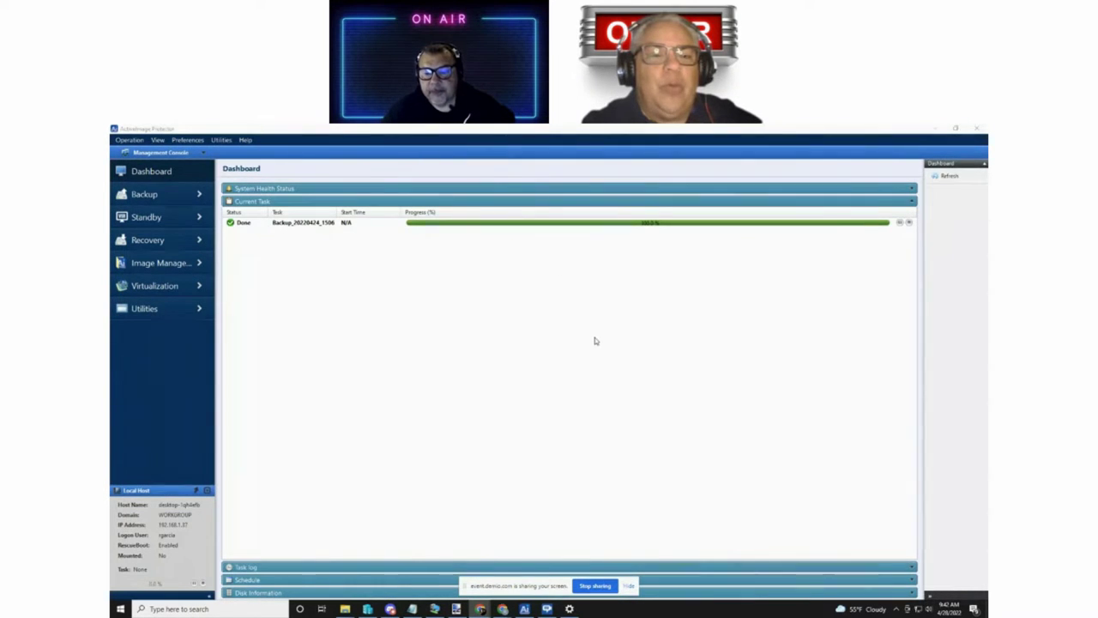
Hide the screen-sharing notice and look over the Backup page, current tasks and operations list
left_click(630, 587)
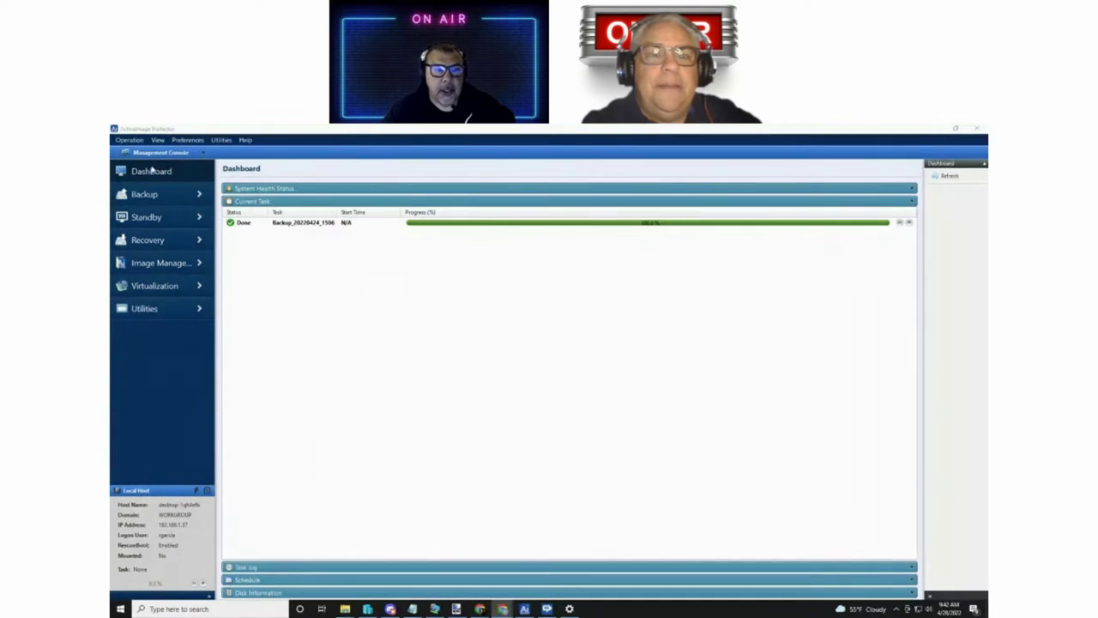
left_click(192, 190)
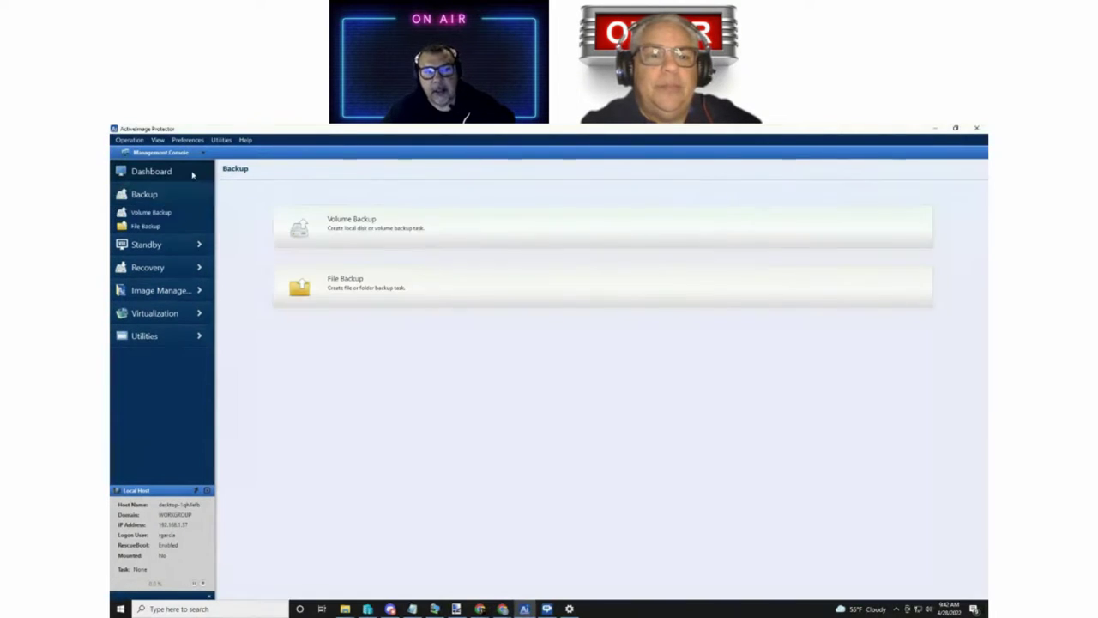
left_click(190, 172)
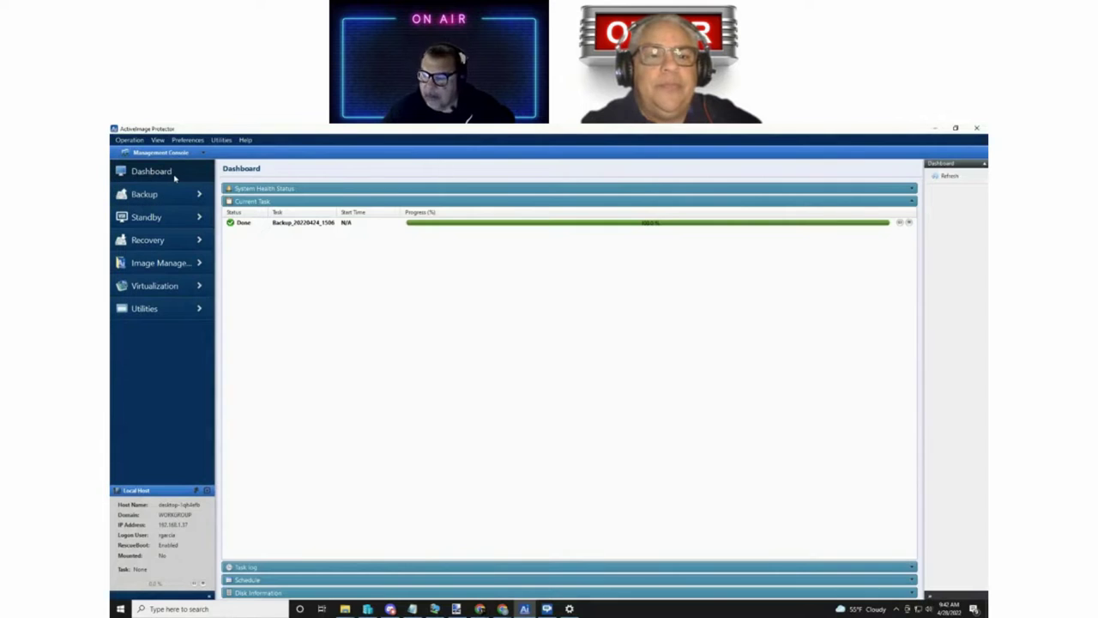
left_click(131, 141)
mouse_move(157, 140)
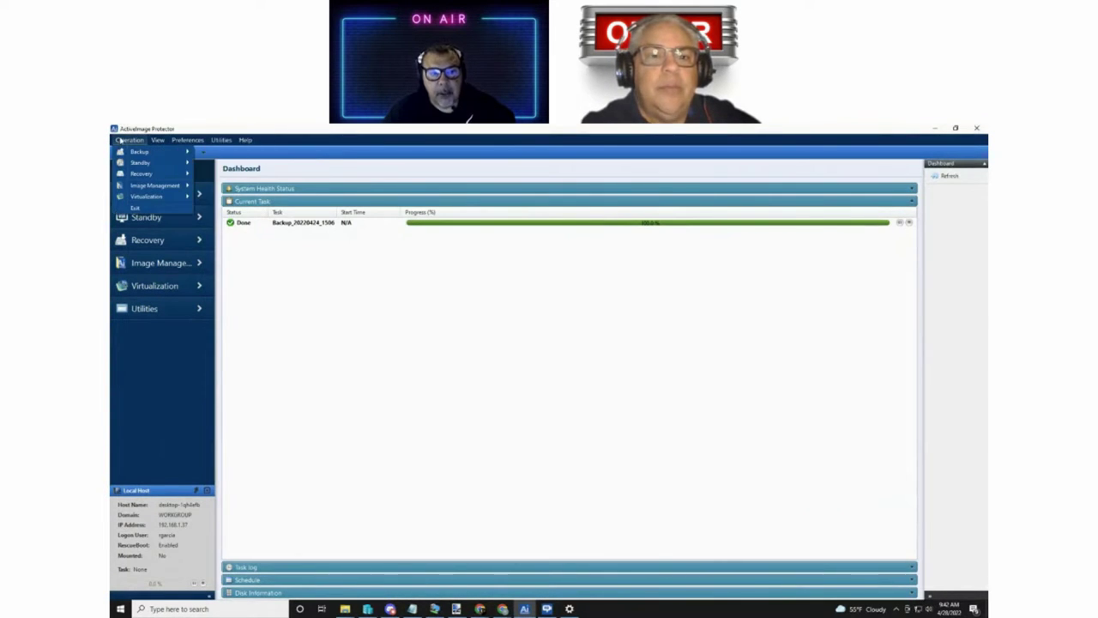
left_click(137, 391)
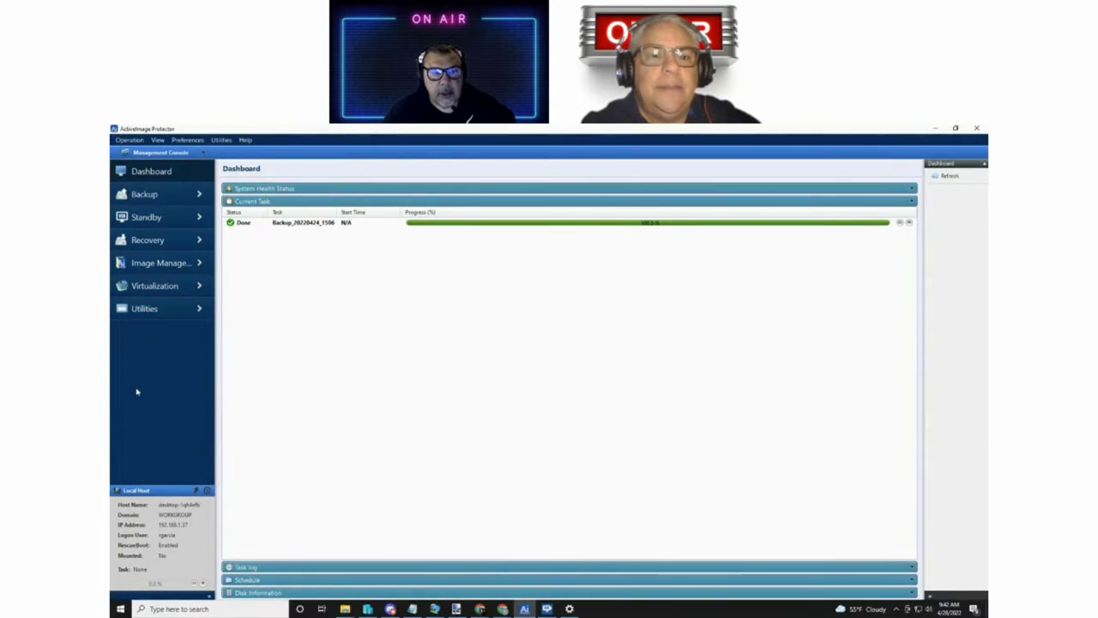
Tour the Standby, Image Management and Virtualization pages, ending on Utilities
left_click(172, 214)
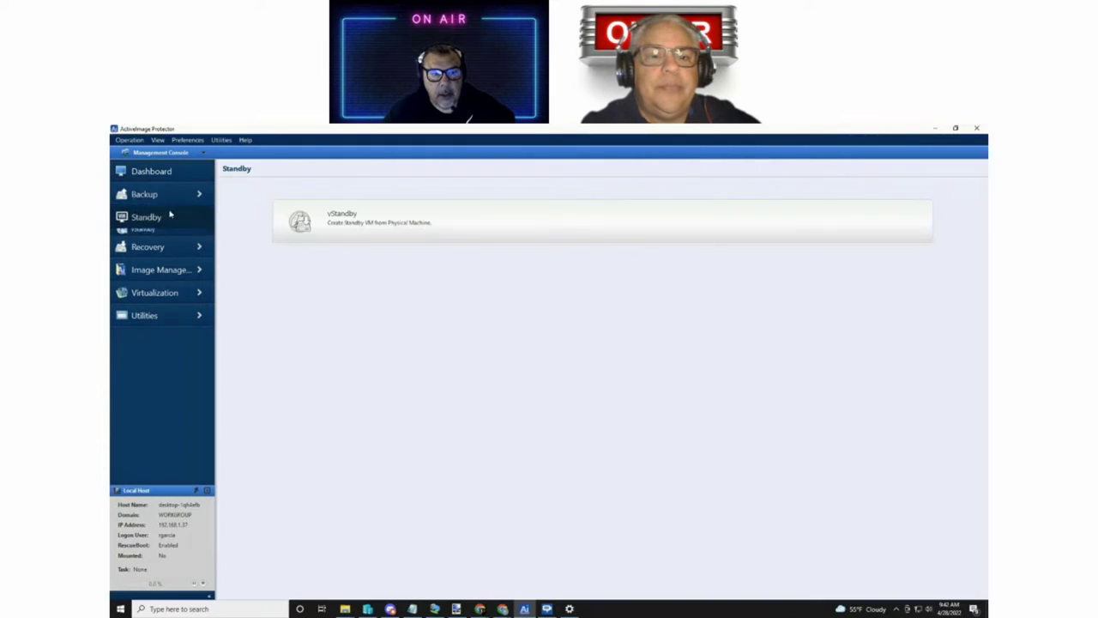
left_click(171, 193)
left_click(160, 246)
left_click(159, 277)
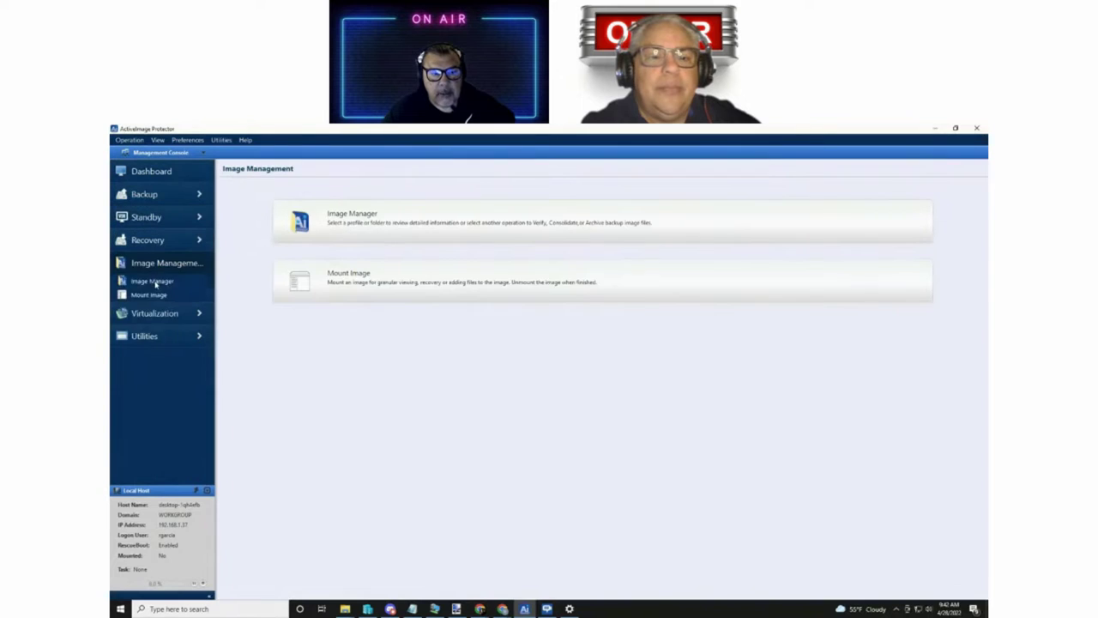
left_click(156, 311)
left_click(159, 347)
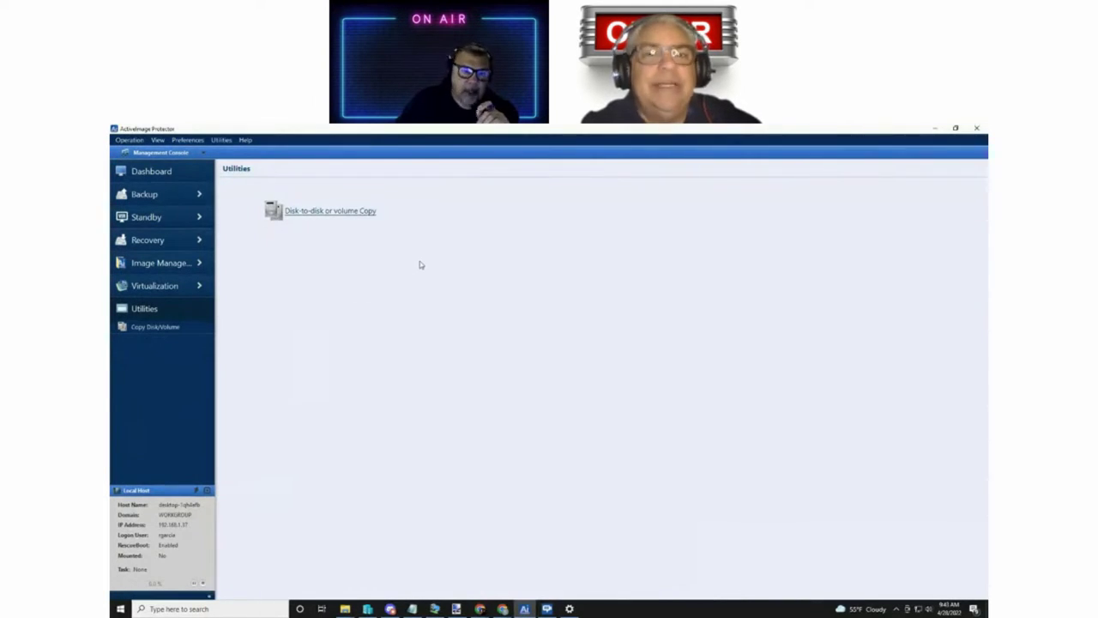
Launch the Disk-to-disk or volume Copy utility
left_click(320, 213)
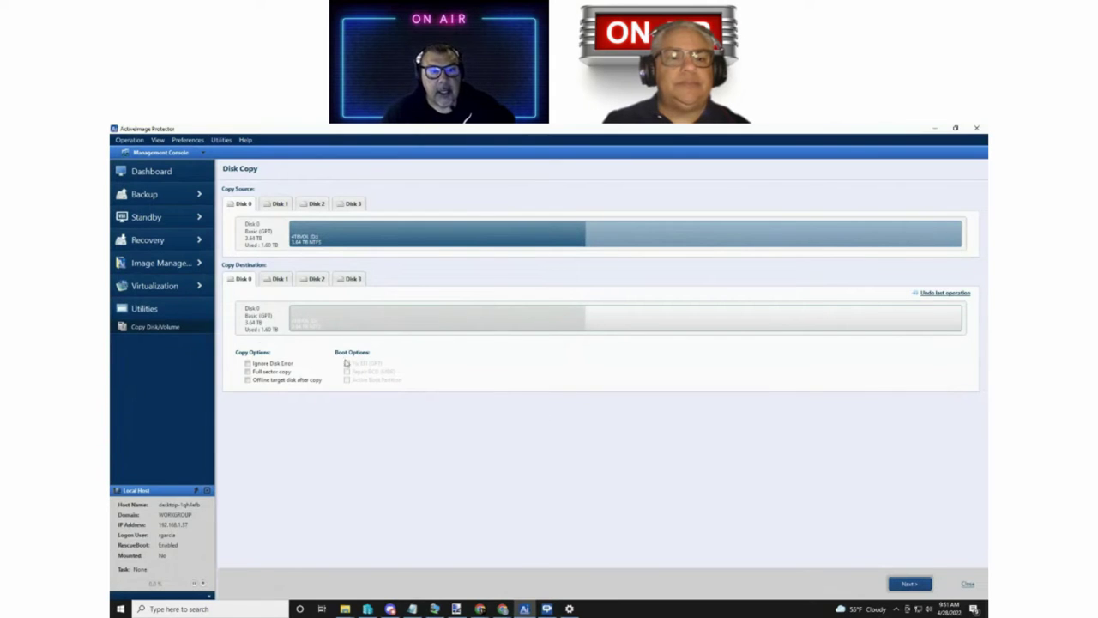
Set Disk 1 as copy destination and source, inspect its partitions, then go to Backup
left_click(279, 279)
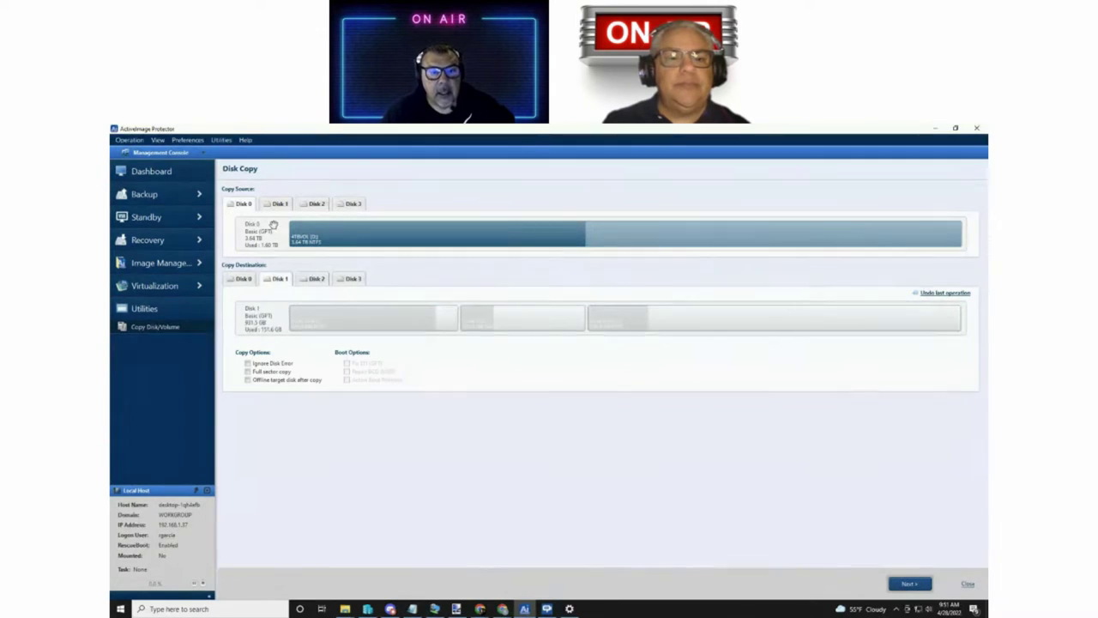
left_click(273, 206)
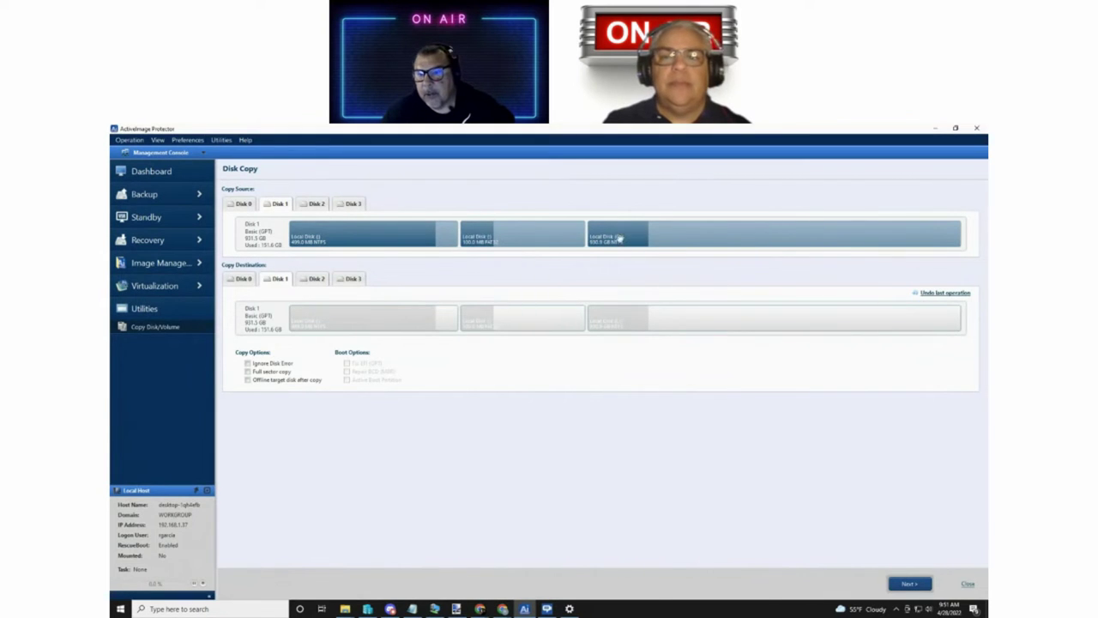
mouse_move(641, 234)
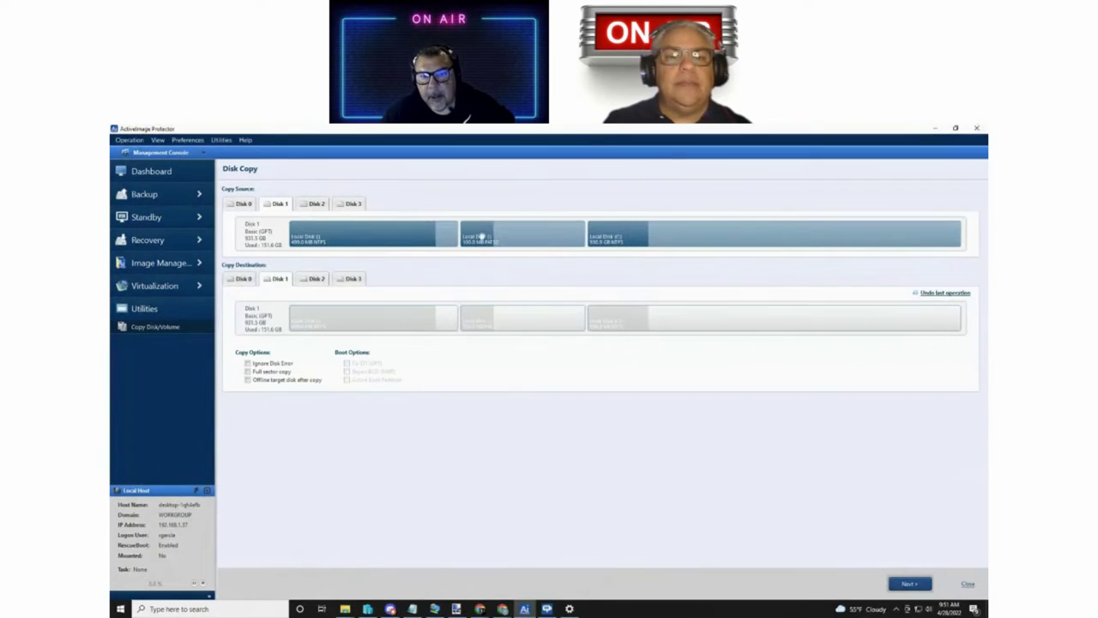
mouse_move(474, 233)
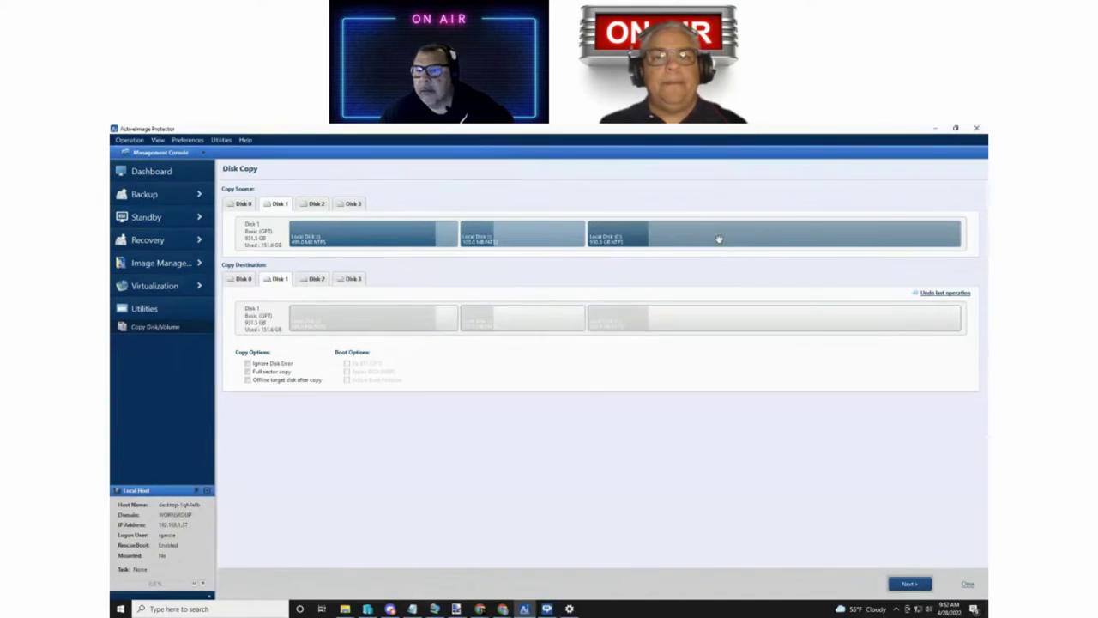
mouse_move(766, 234)
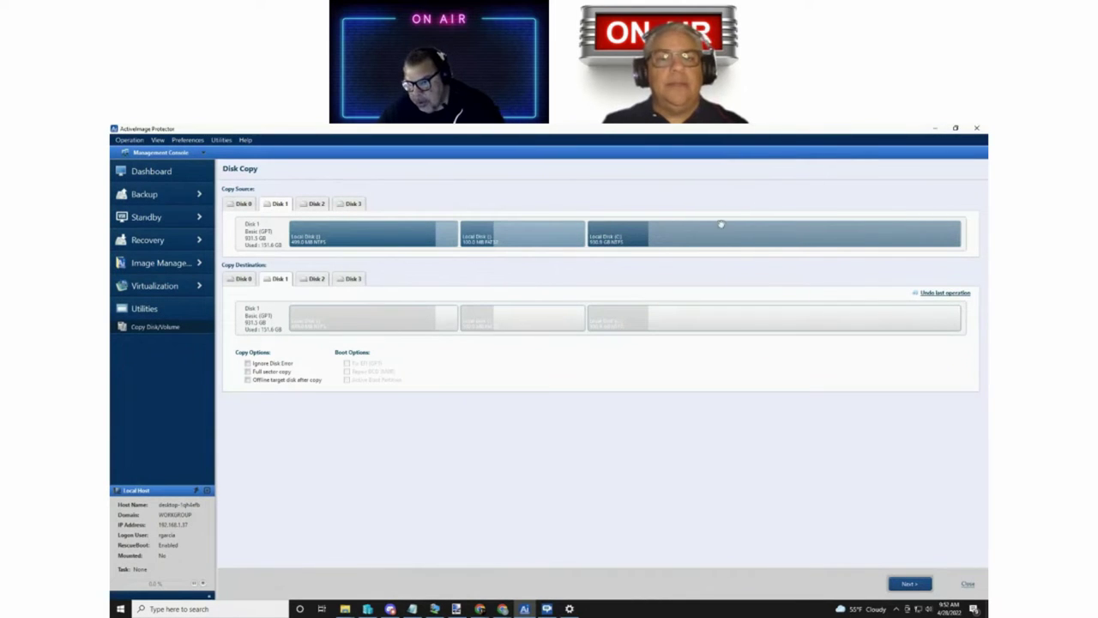
mouse_move(702, 328)
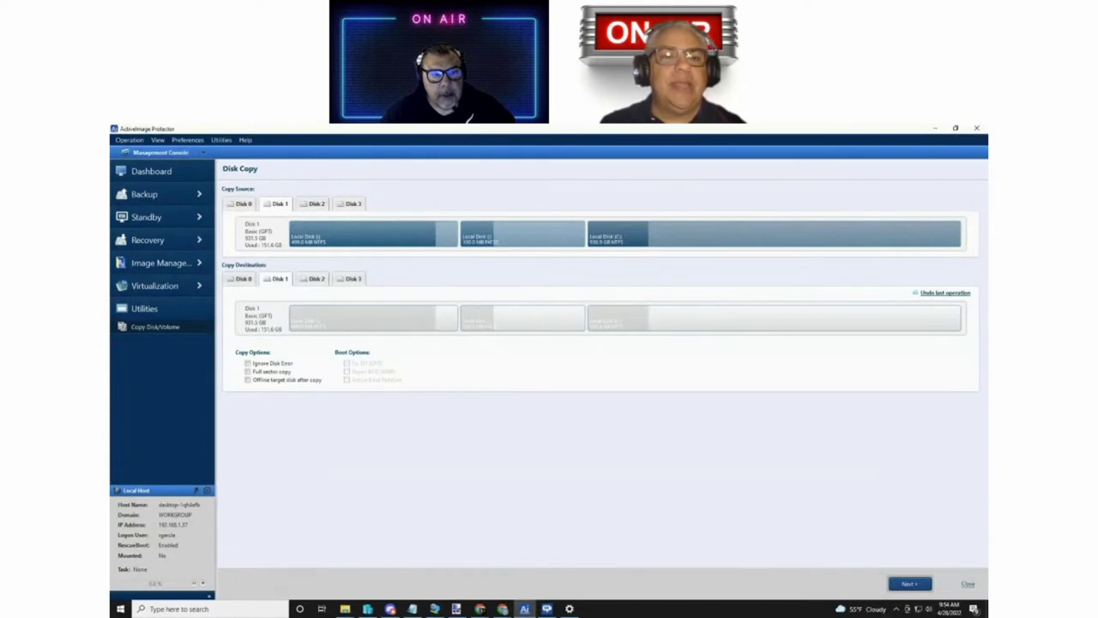
left_click(146, 195)
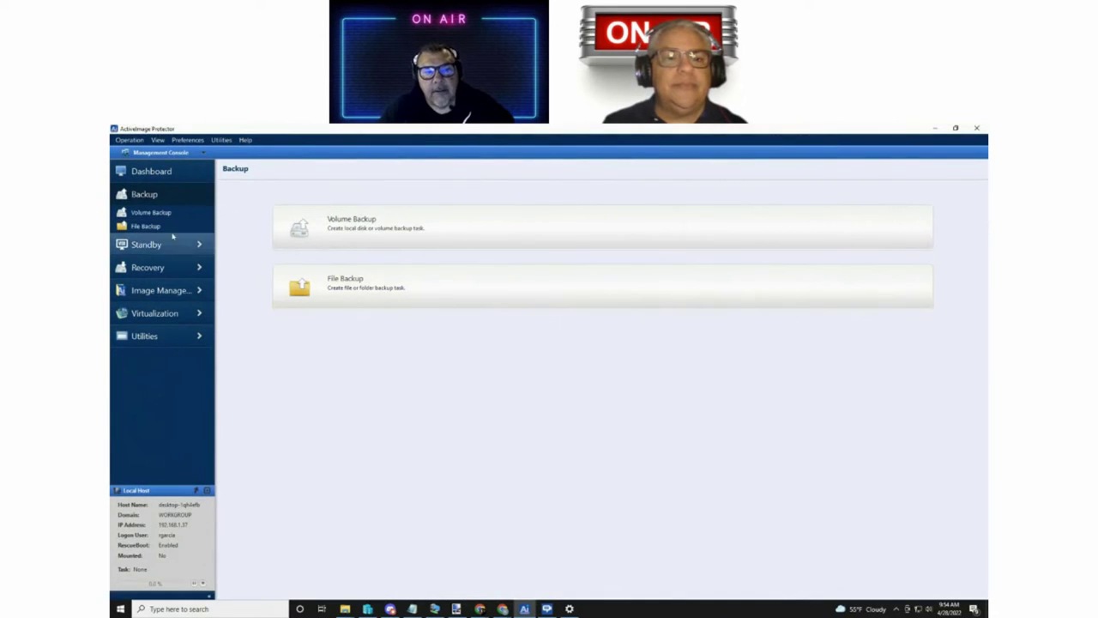
Start a File Backup task and browse Local Disk (C:) folders down to C:\Users
left_click(376, 290)
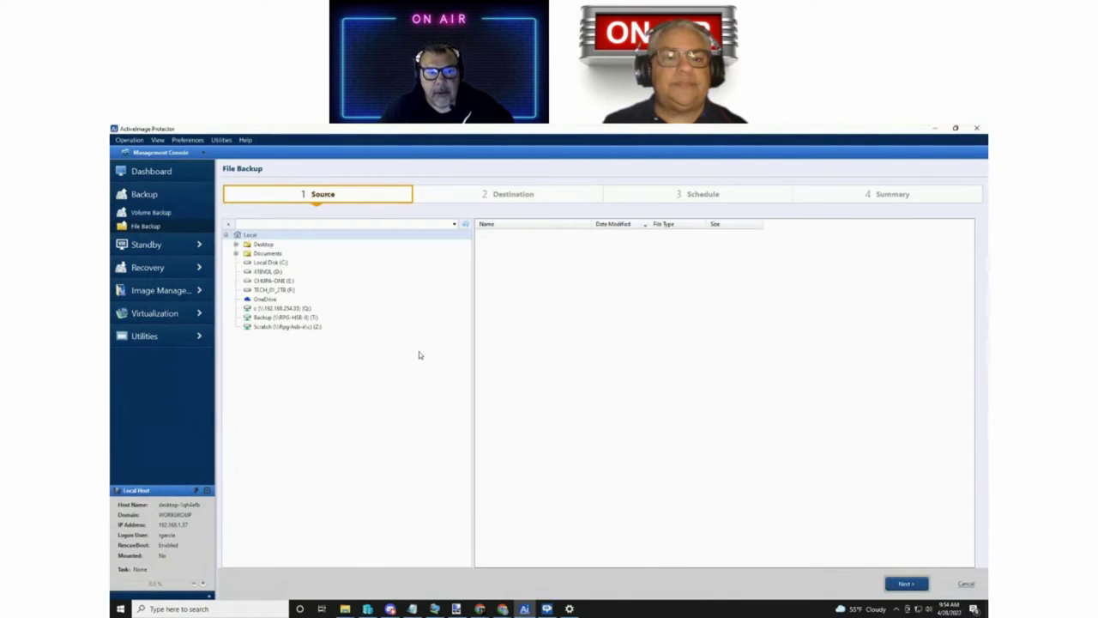
left_click(254, 268)
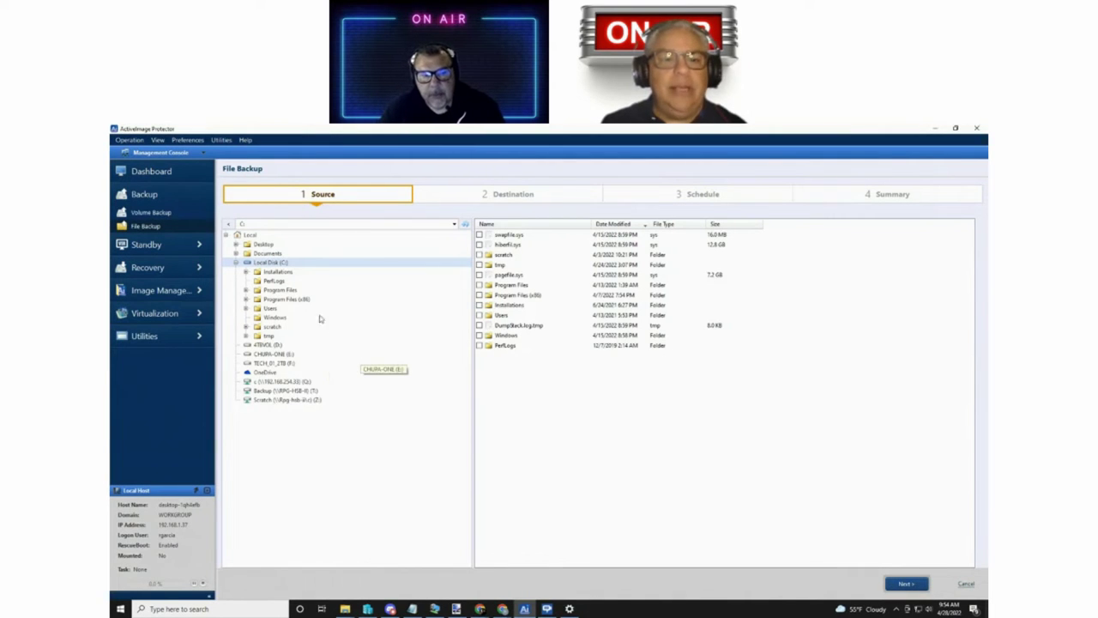
left_click(273, 281)
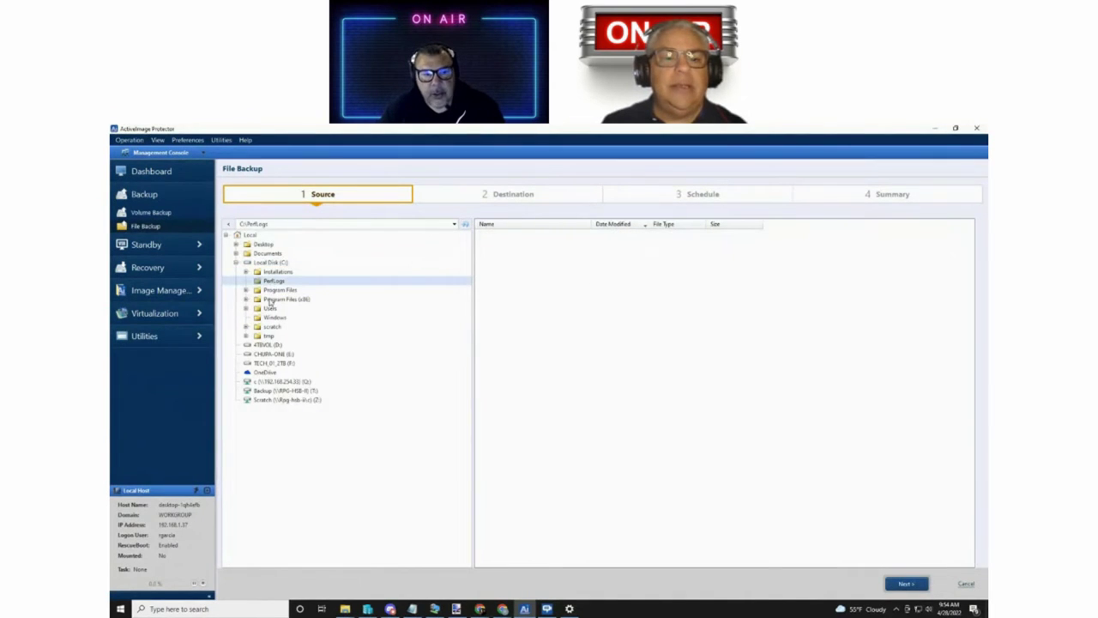
left_click(273, 300)
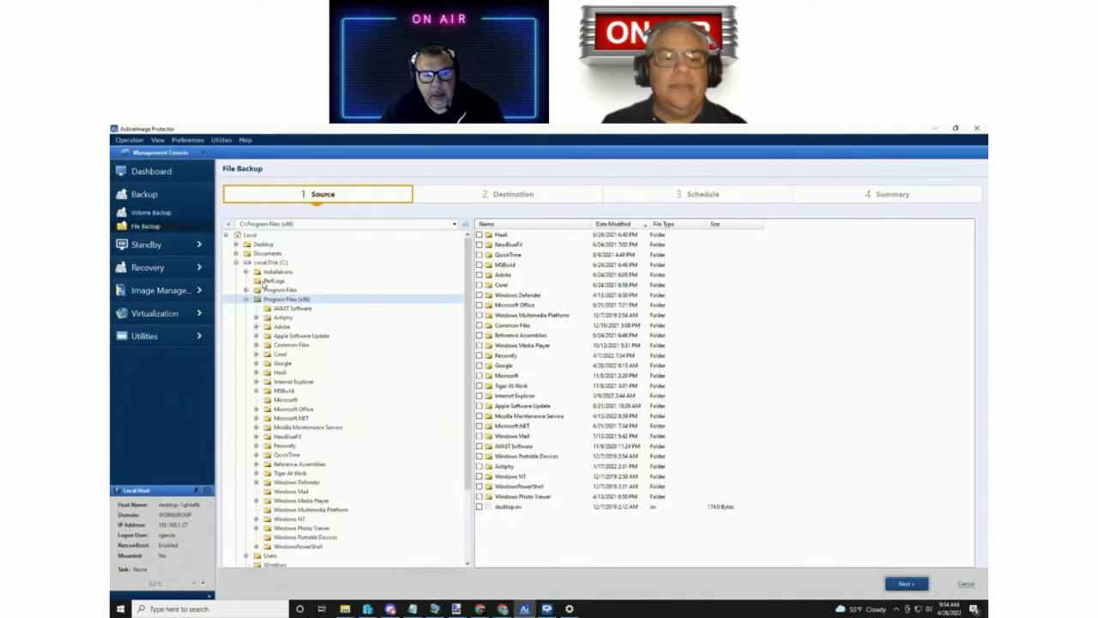
left_click(247, 298)
left_click(270, 263)
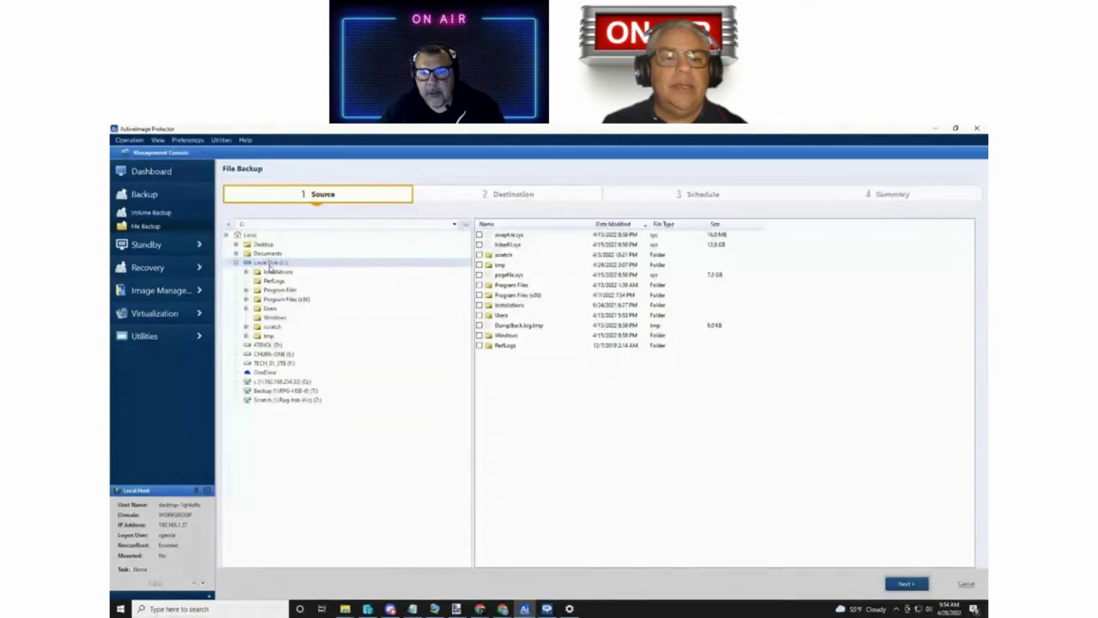
left_click(508, 308)
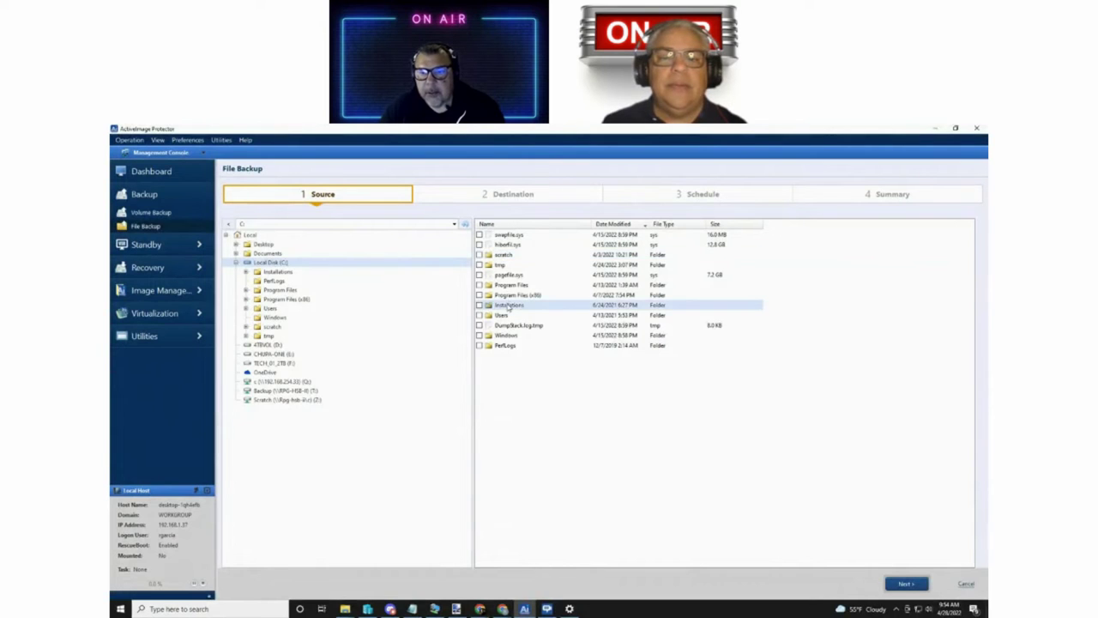
left_click(508, 297)
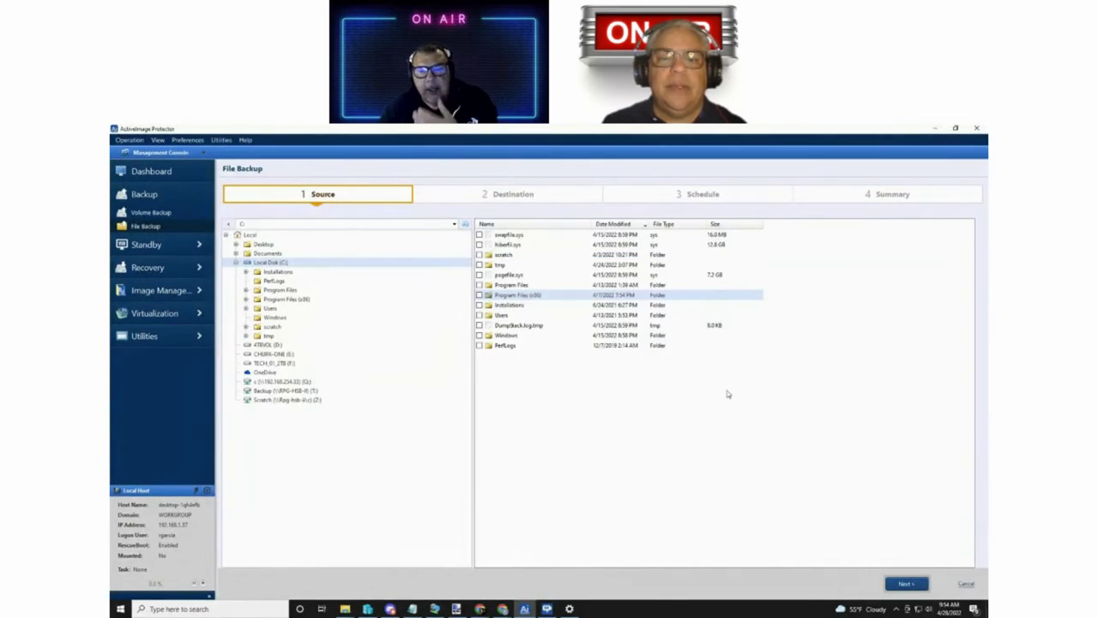
double_click(503, 316)
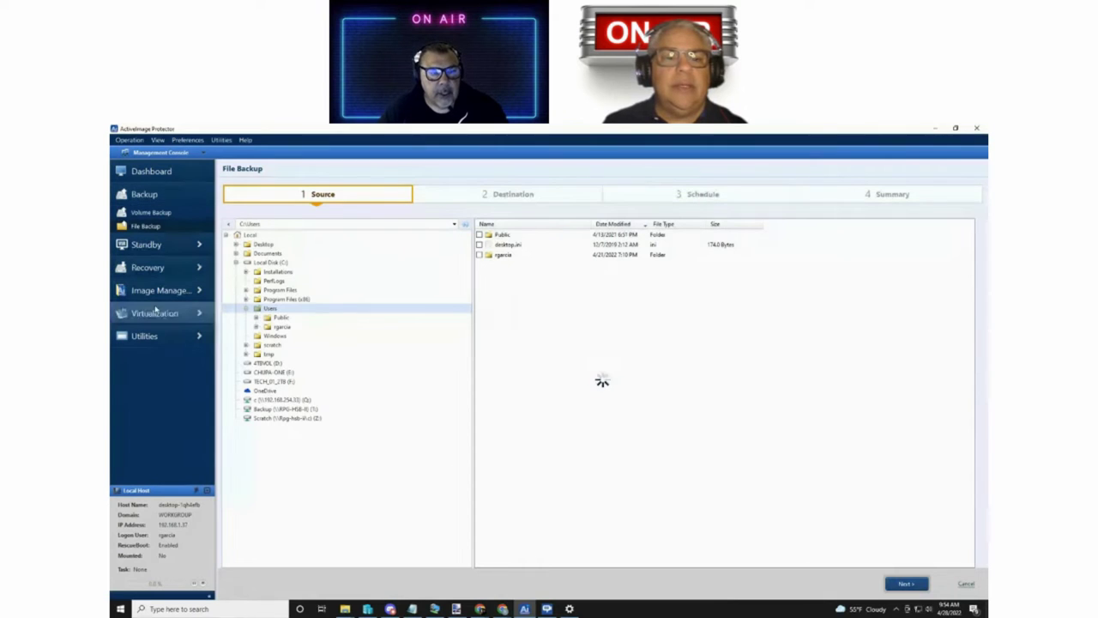
In File Granular Recovery, browse to E:\Backup and select the backed-up computer's recovery points
left_click(151, 268)
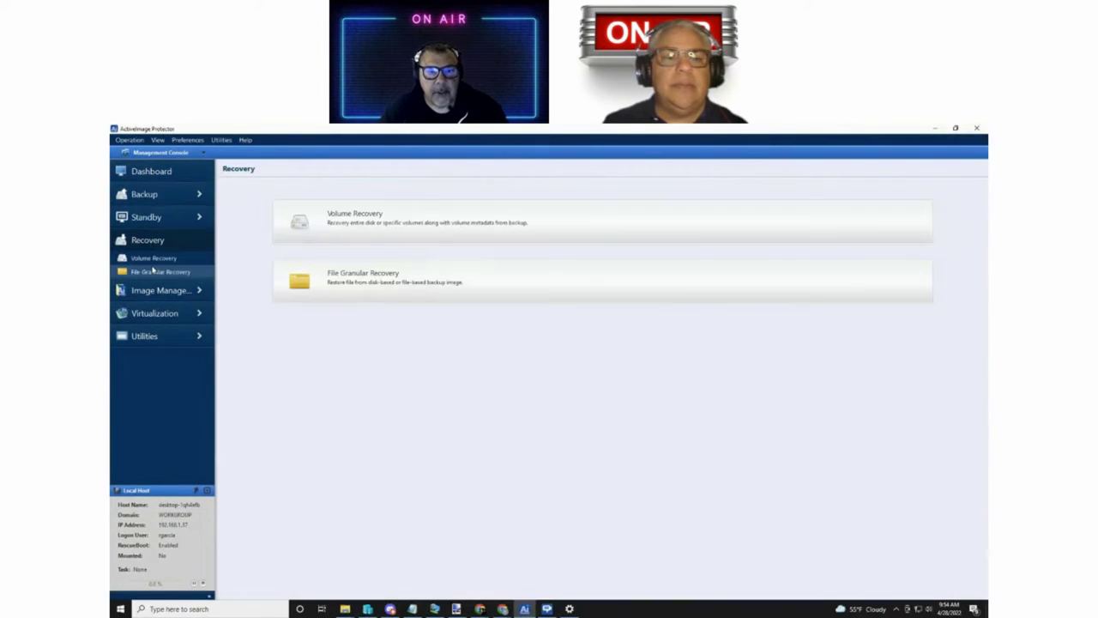
left_click(386, 276)
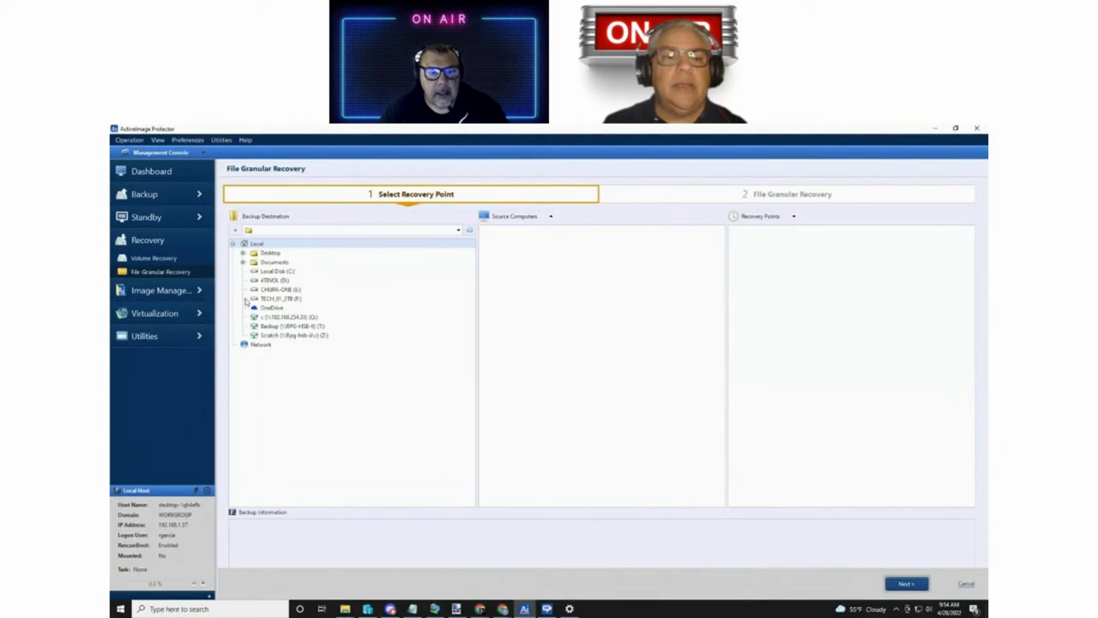
double_click(272, 291)
double_click(266, 299)
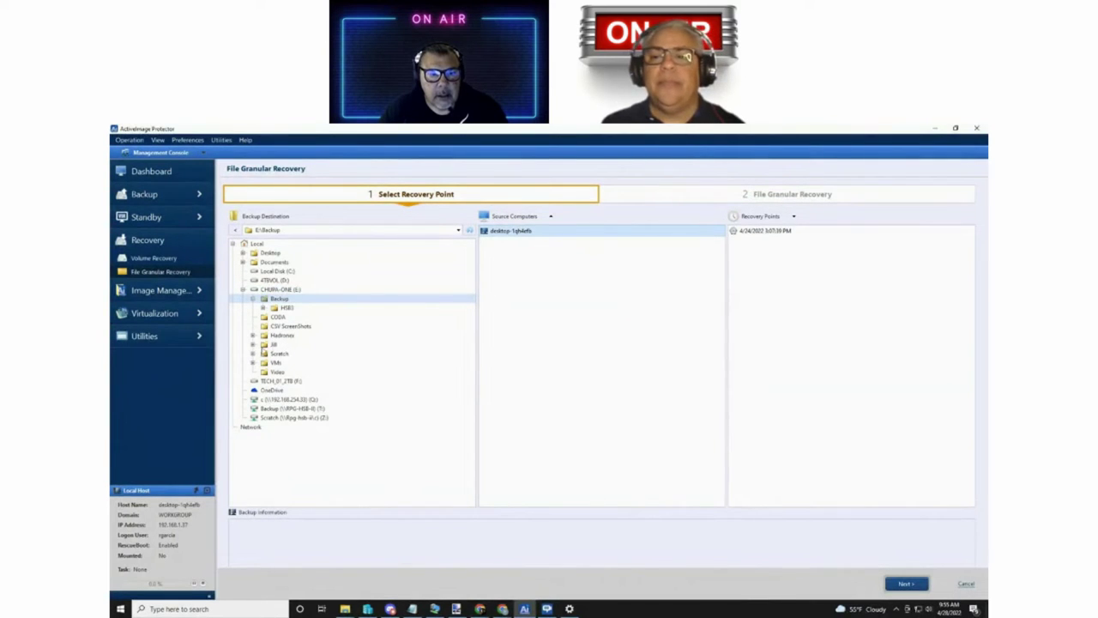
left_click(263, 291)
left_click(264, 280)
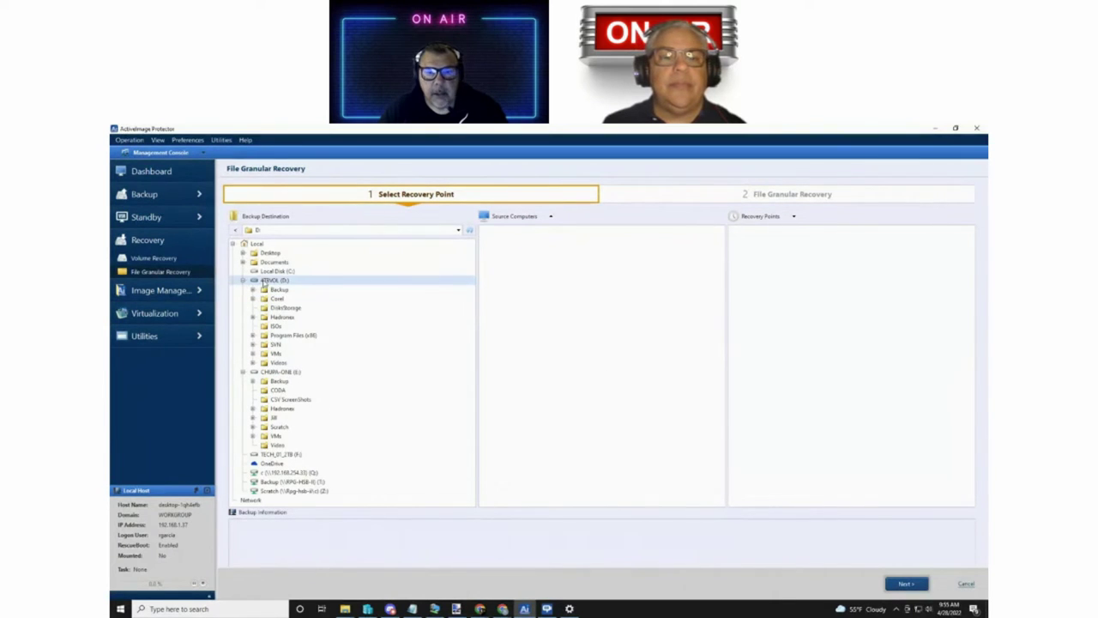
left_click(270, 290)
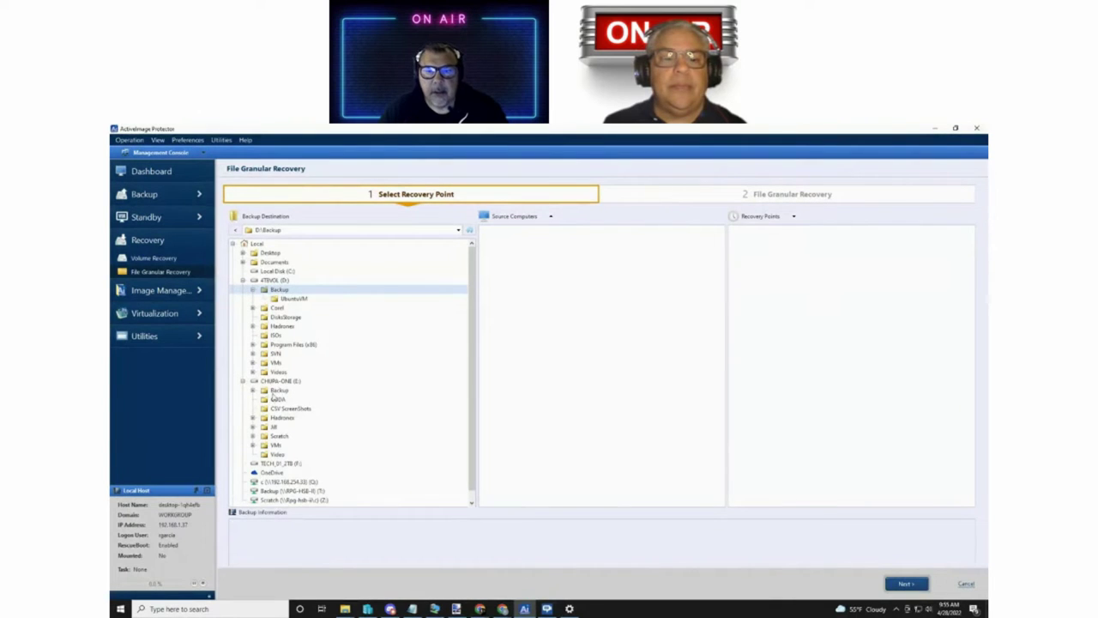
left_click(272, 393)
left_click(512, 230)
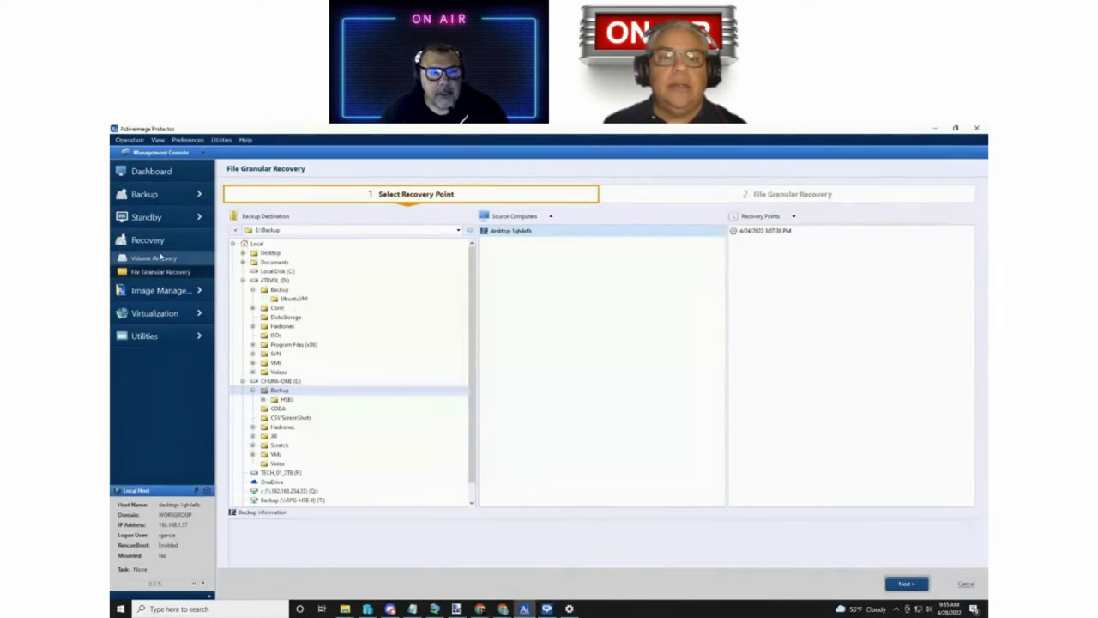
Visit Volume Recovery, then return to a new File Backup task
left_click(156, 257)
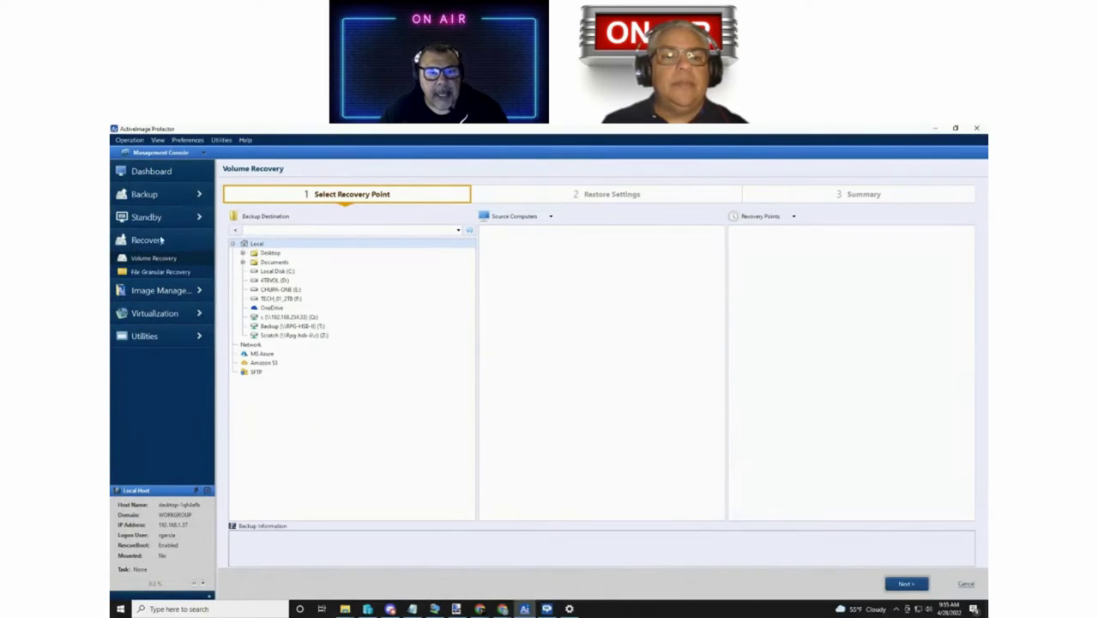
left_click(158, 194)
left_click(333, 276)
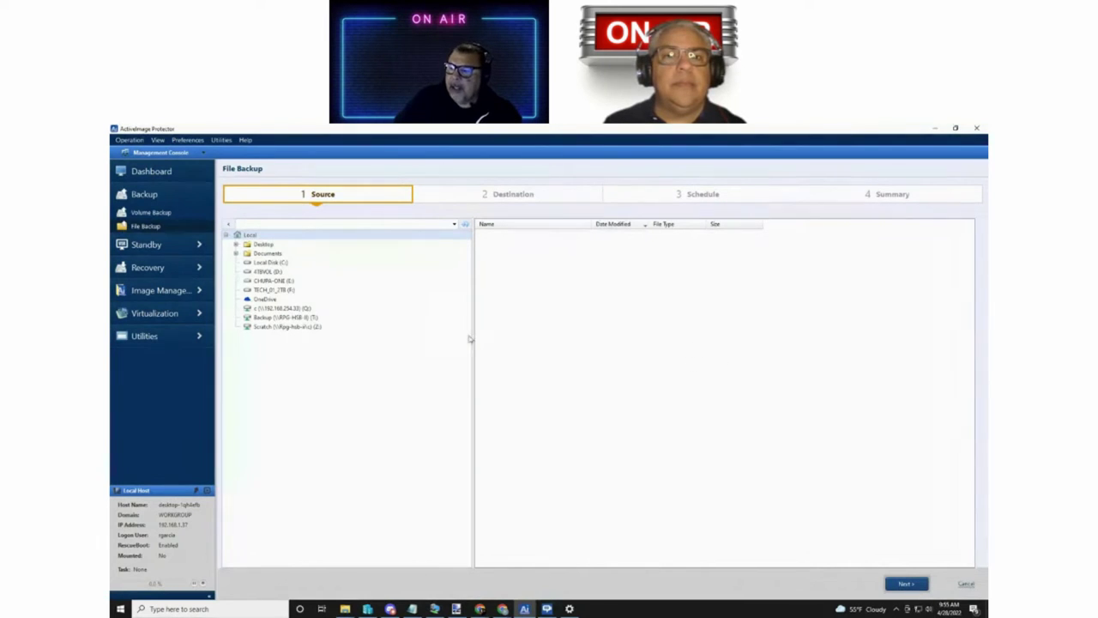
Tick the 00345 invoice PDF and the 00344 invoice PDF and XLSX on drive E:
left_click(258, 282)
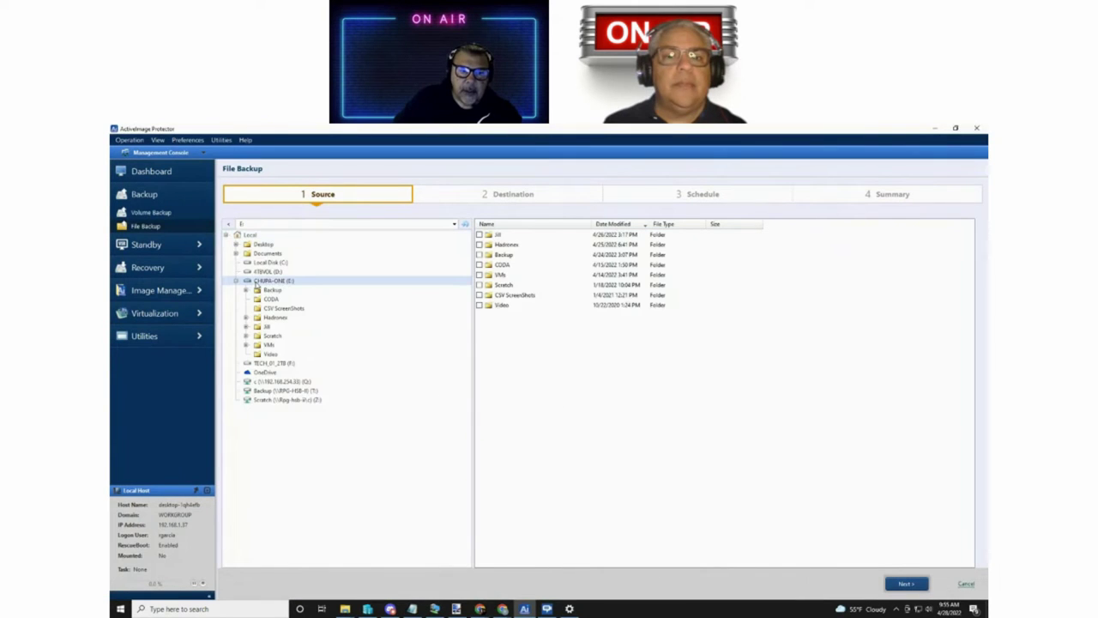
left_click(266, 318)
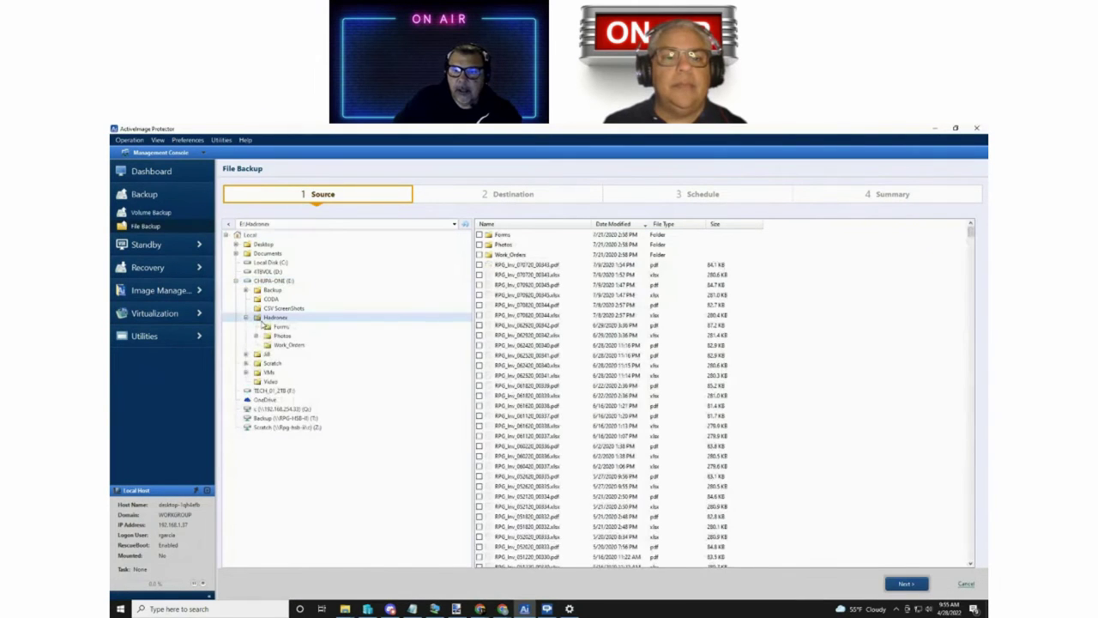
left_click(479, 285)
left_click(479, 305)
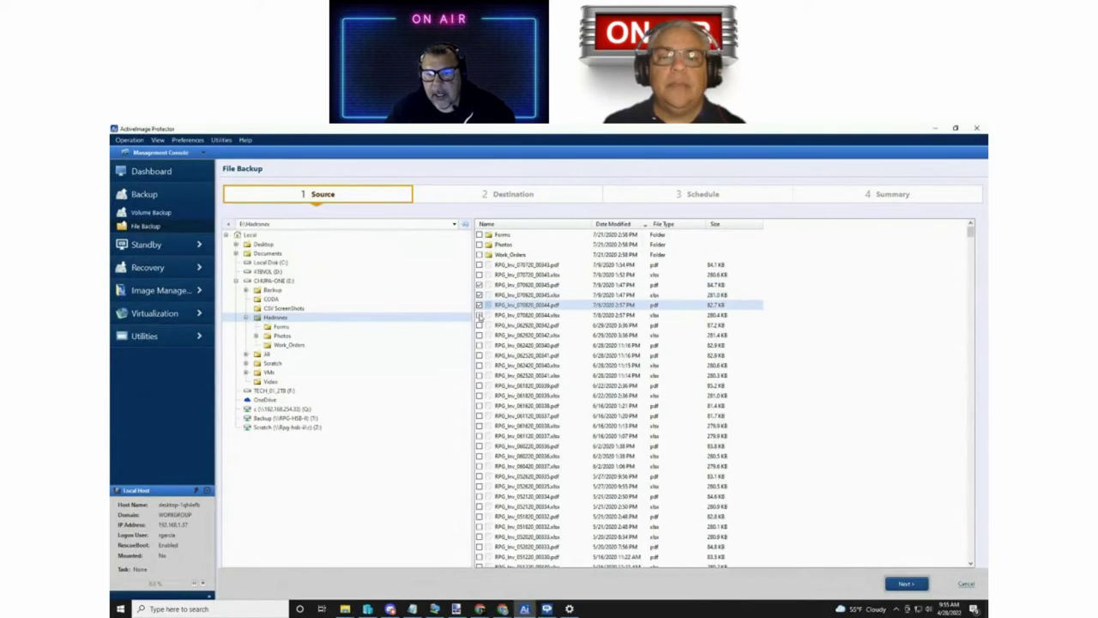
left_click(479, 315)
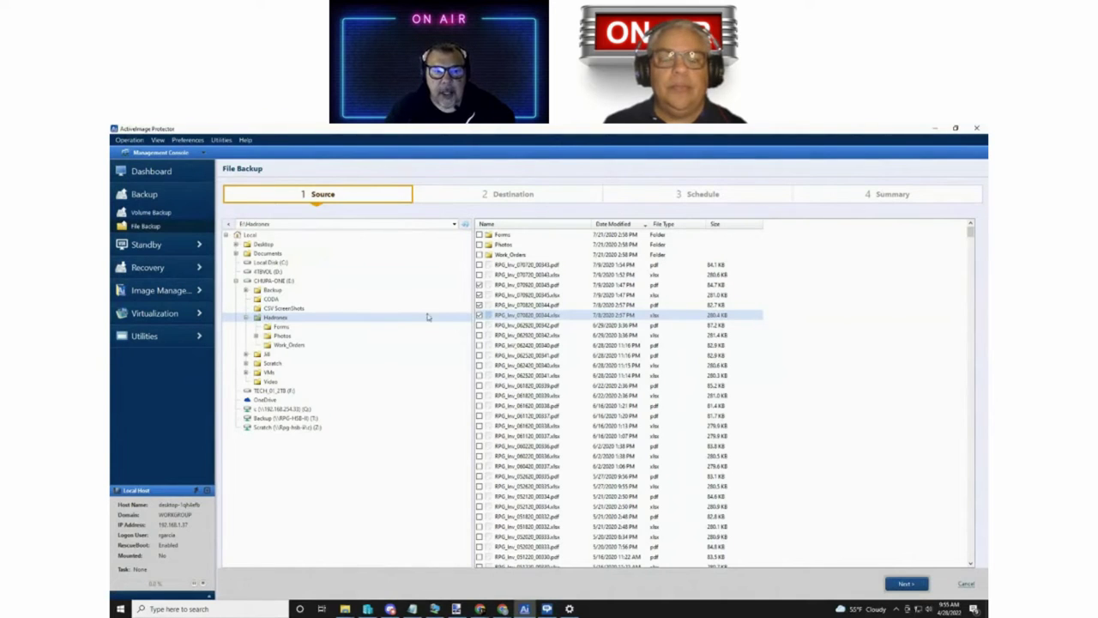
left_click(236, 280)
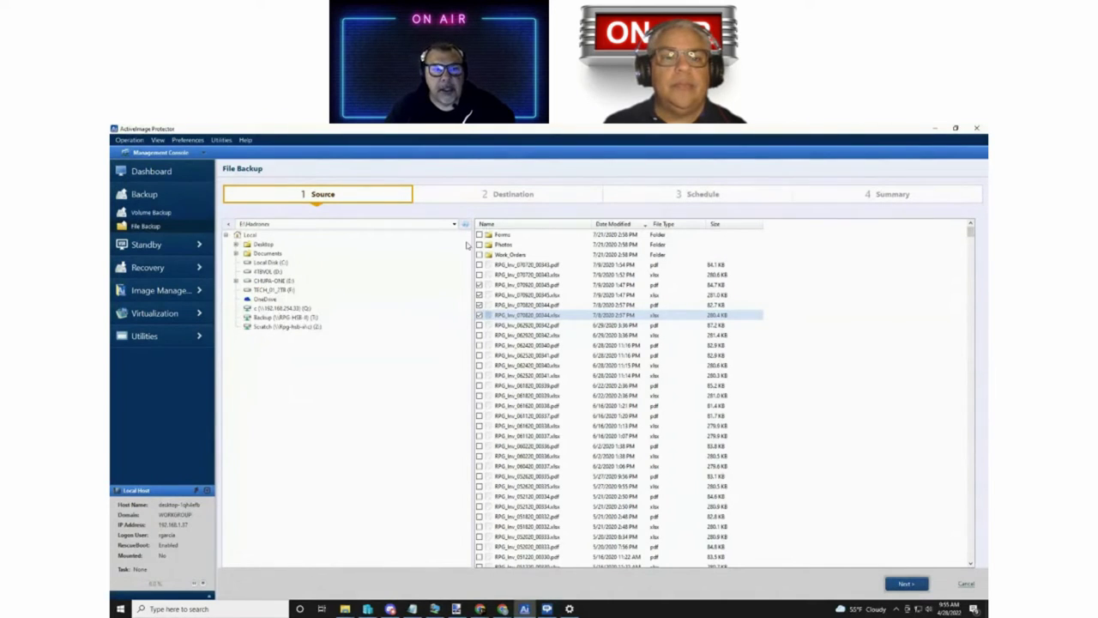
Show the Desktop folder's contents, including Ubuntu_Backup, in the source file list
left_click(261, 246)
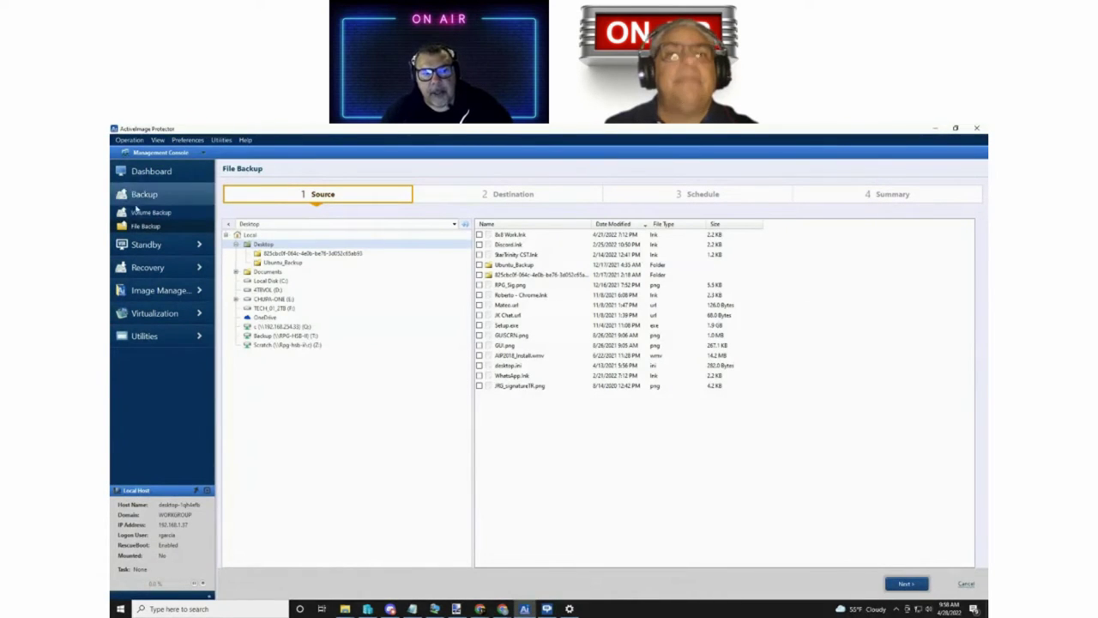
Start File Granular Recovery and browse the network Backup share, dismissing the credentials prompt
left_click(148, 267)
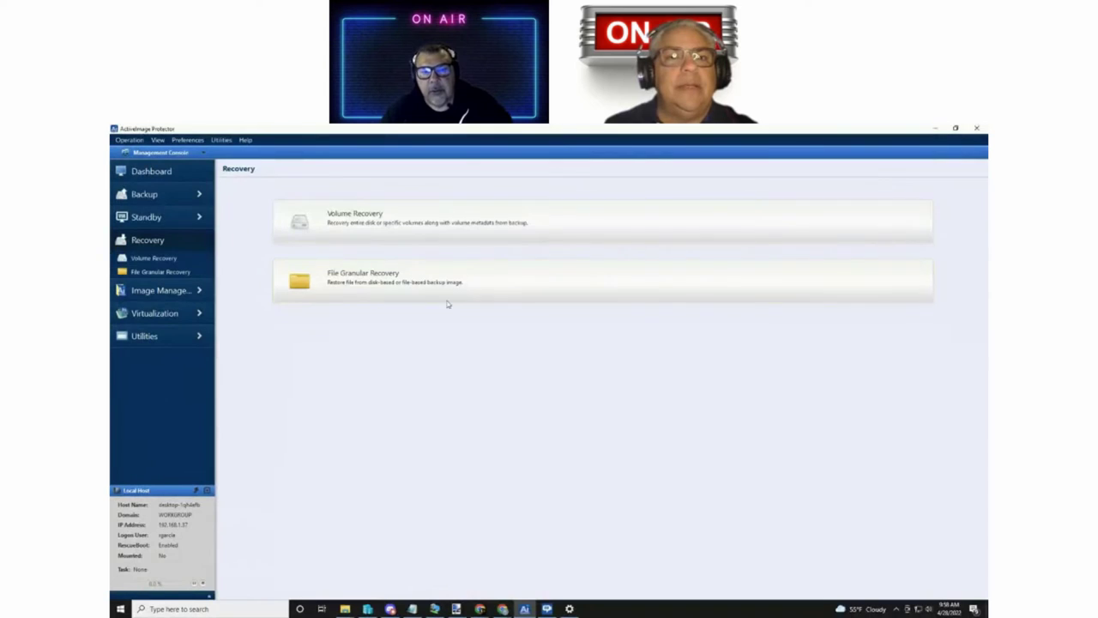
left_click(381, 286)
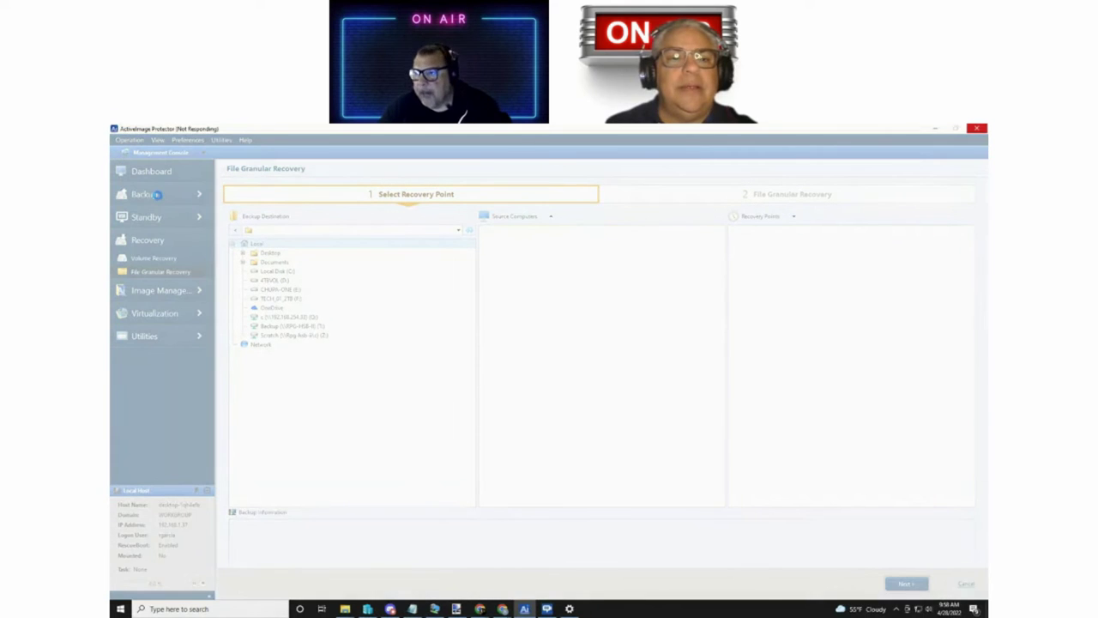
left_click(938, 129)
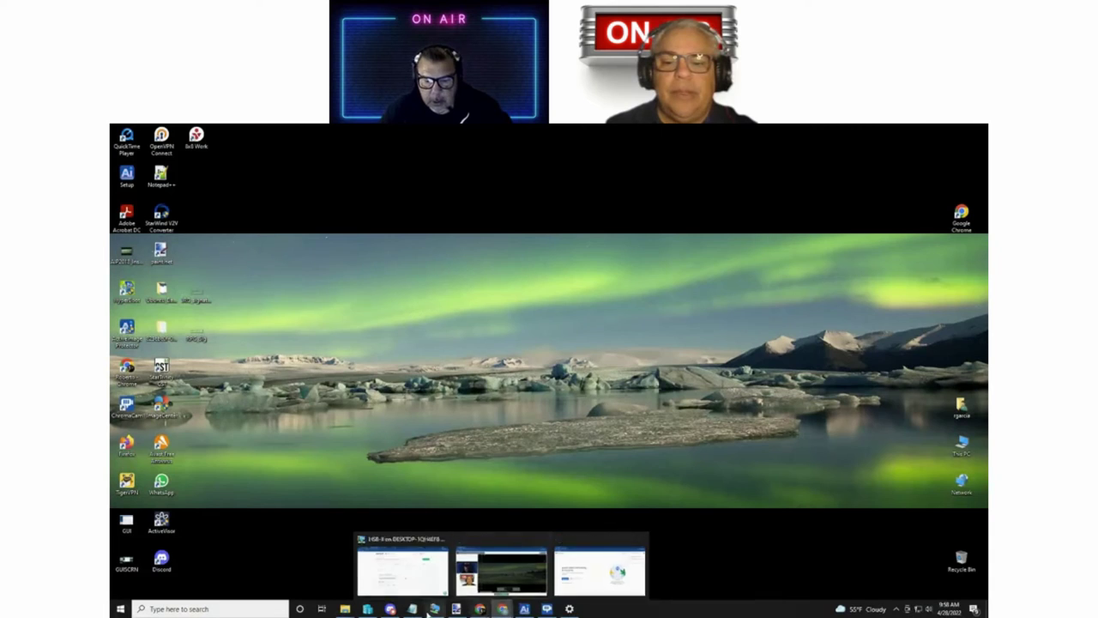
left_click(525, 609)
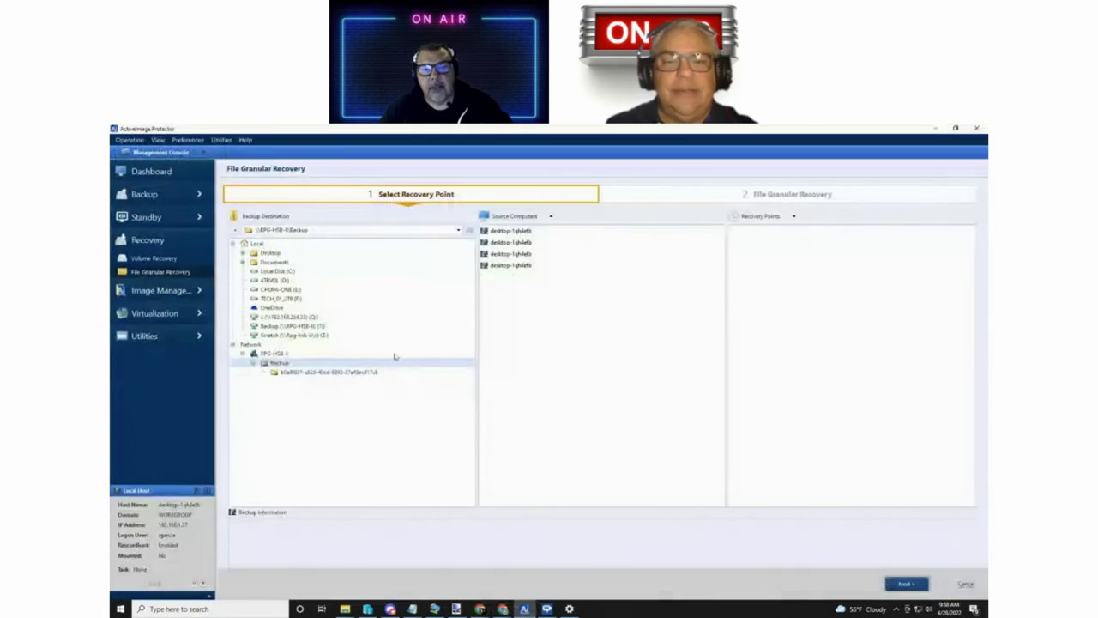
left_click(400, 318)
left_click(656, 424)
Start a Volume Backup task to view Disks 0–3 and their partition map
left_click(148, 194)
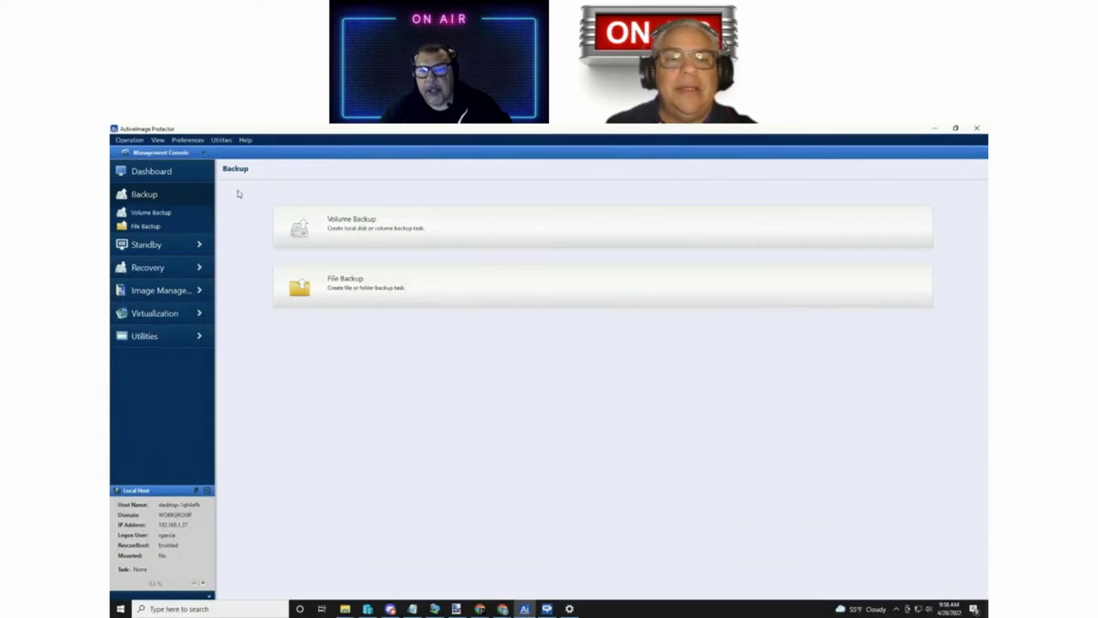
left_click(389, 224)
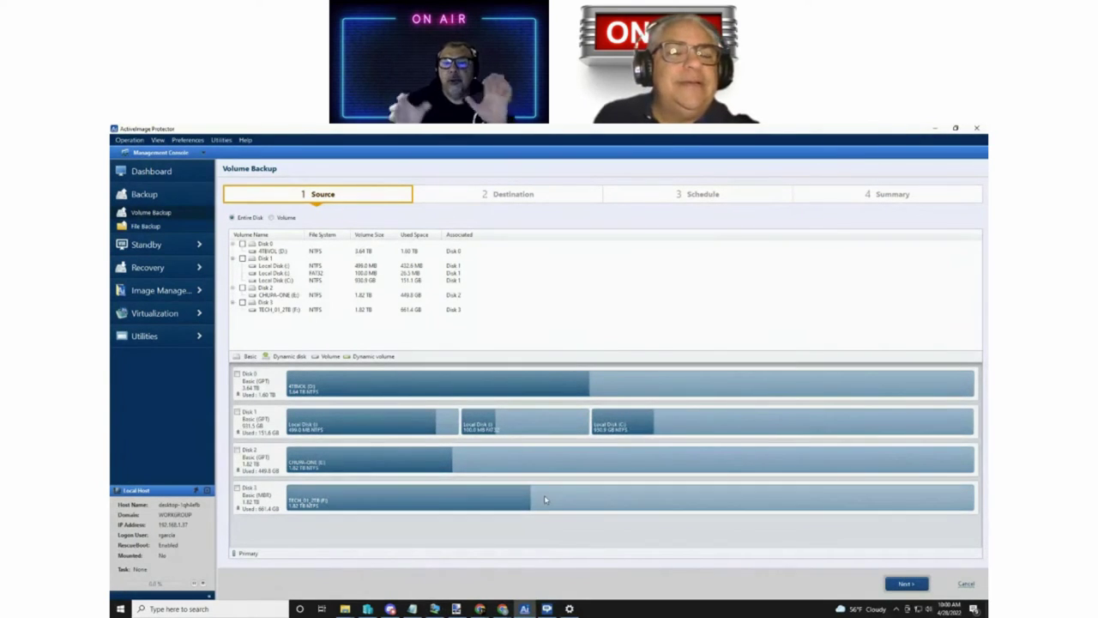
mouse_move(544, 498)
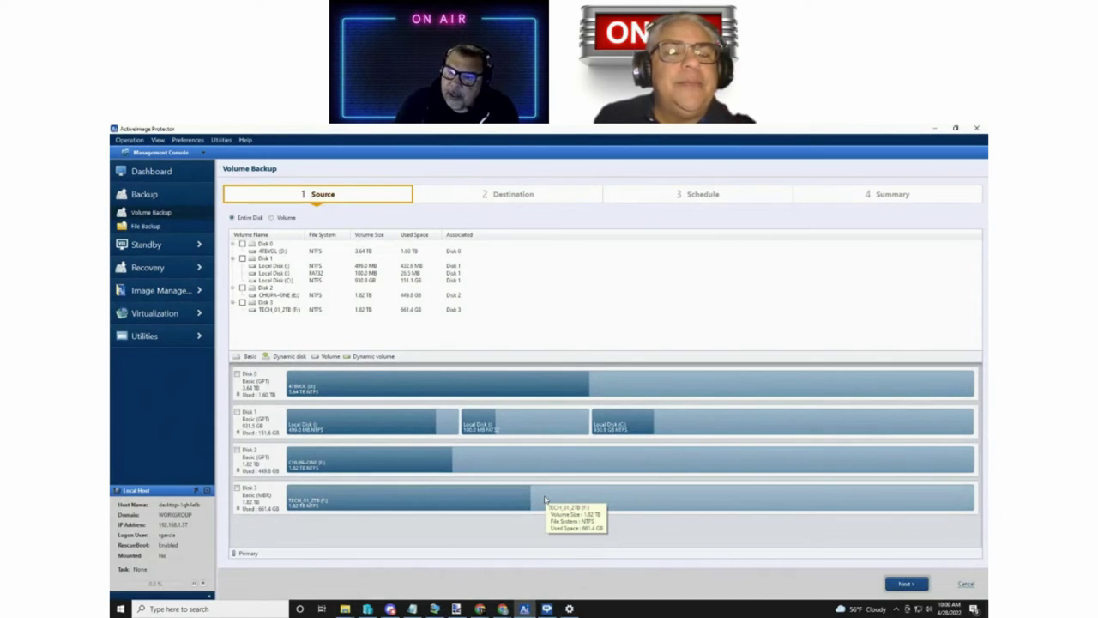